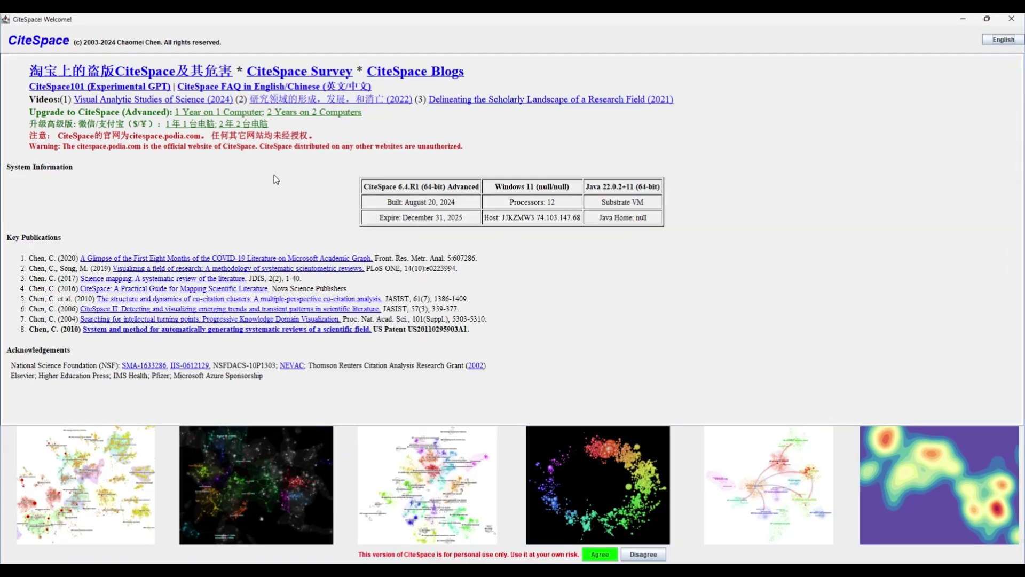
# Accept the CiteSpace usage terms to reach the Terrorism (1996-2003) demo project
pyautogui.click(601, 556)
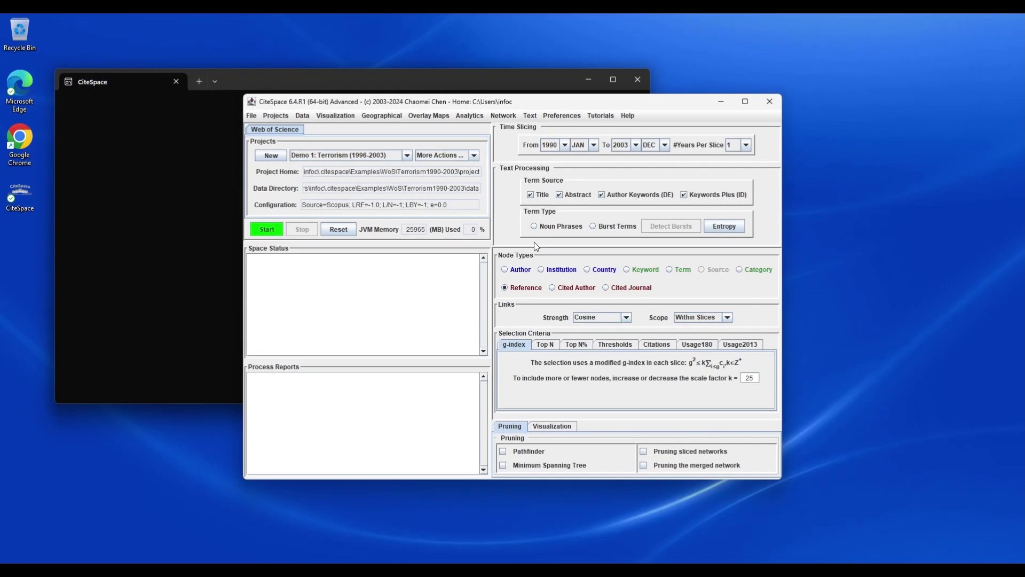
# Review the demo project's properties without changes, then set the g-index k to 50
pyautogui.click(475, 155)
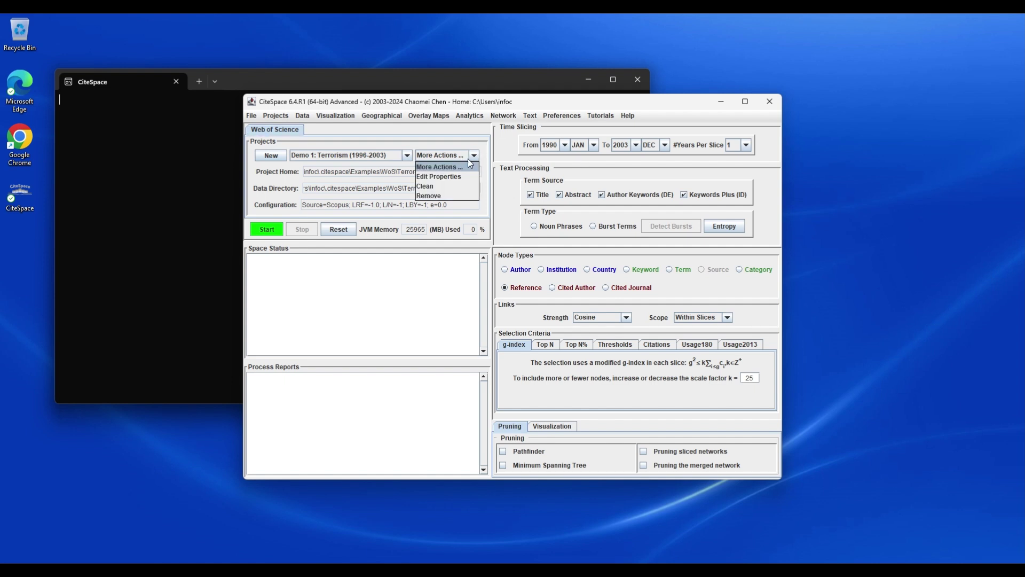
pyautogui.click(449, 173)
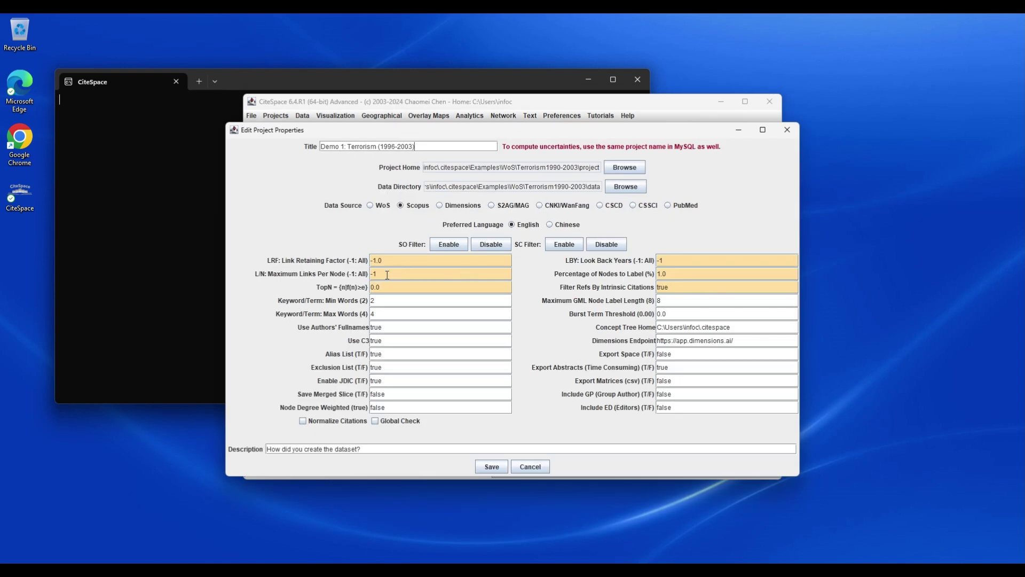
pyautogui.click(534, 467)
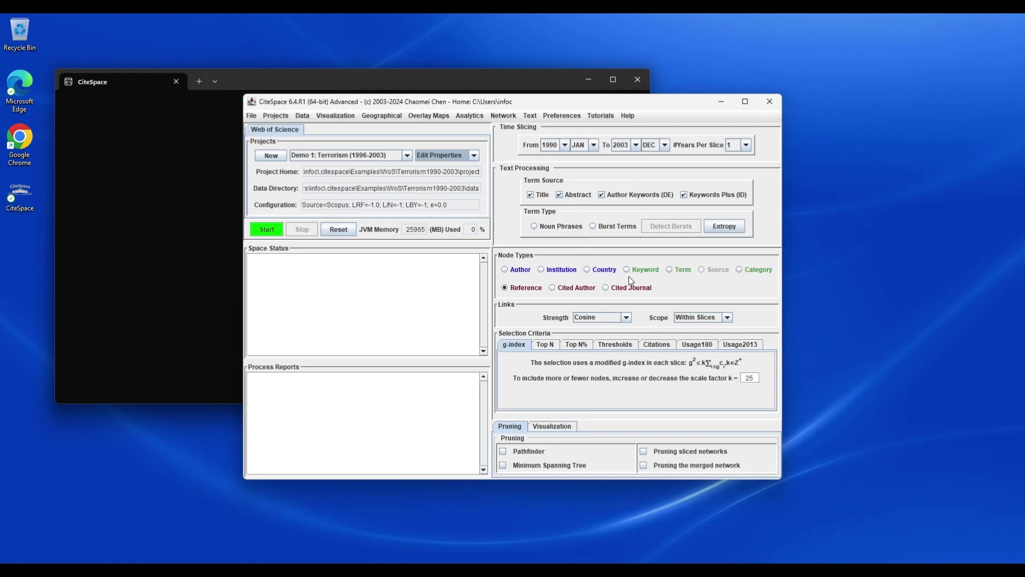
pyautogui.click(751, 378)
pyautogui.write('50')
# Run the analysis on the 1990–2003 terrorism records and visualize the co-citation network
pyautogui.click(266, 228)
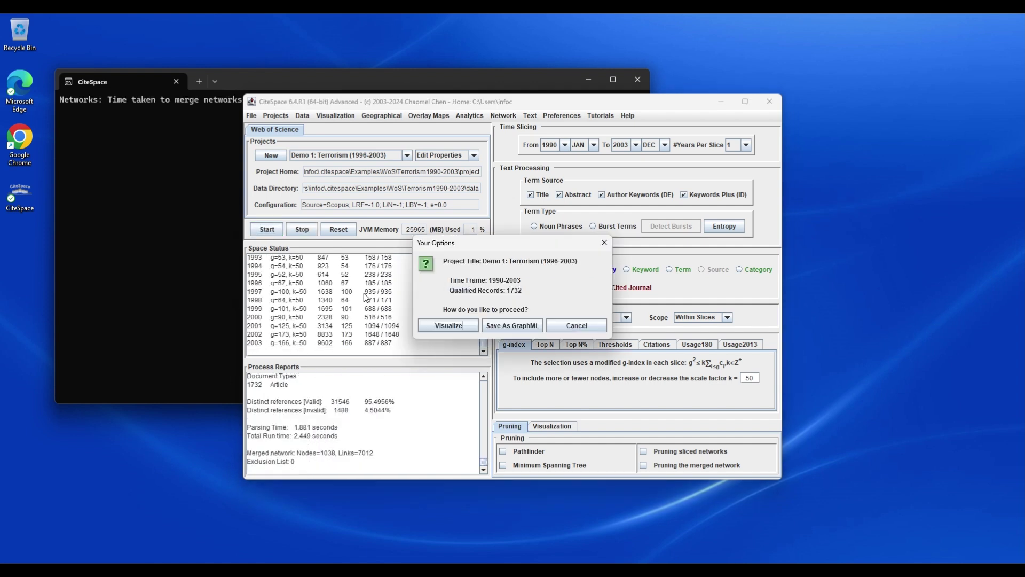
pyautogui.click(449, 326)
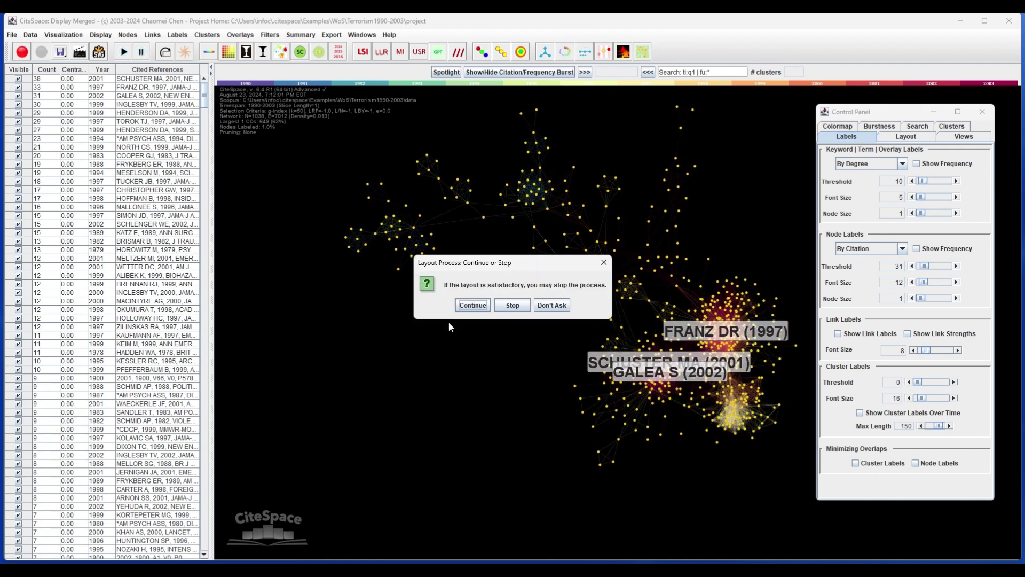
# Let the network layout settle, stop it, and rerun the layout
pyautogui.click(479, 306)
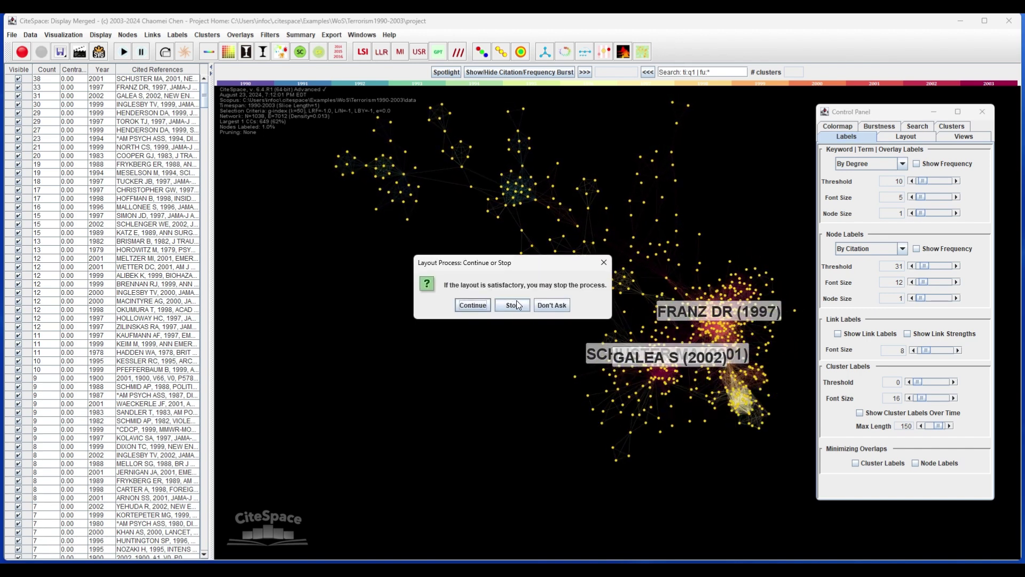
pyautogui.click(516, 304)
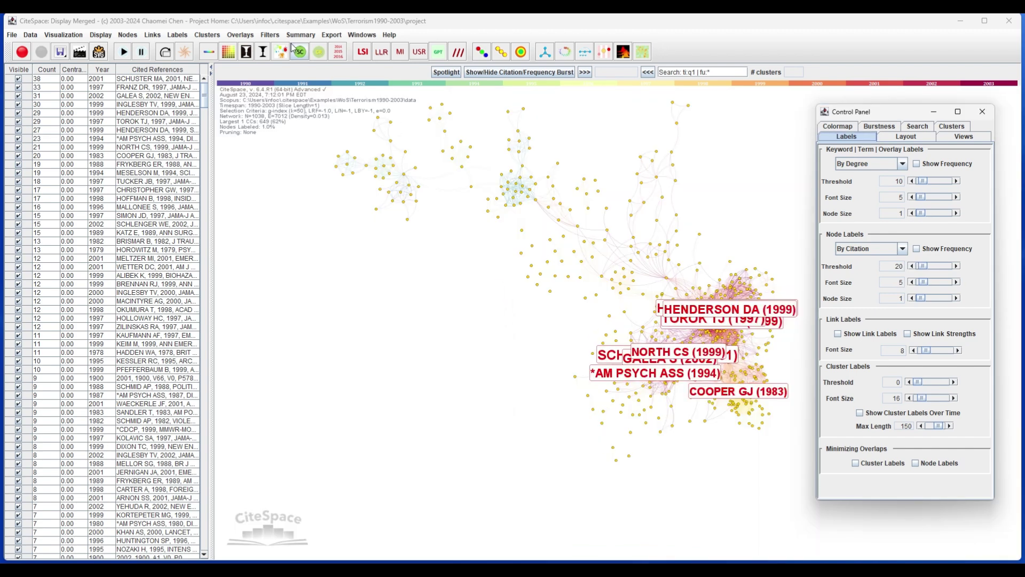
pyautogui.click(165, 52)
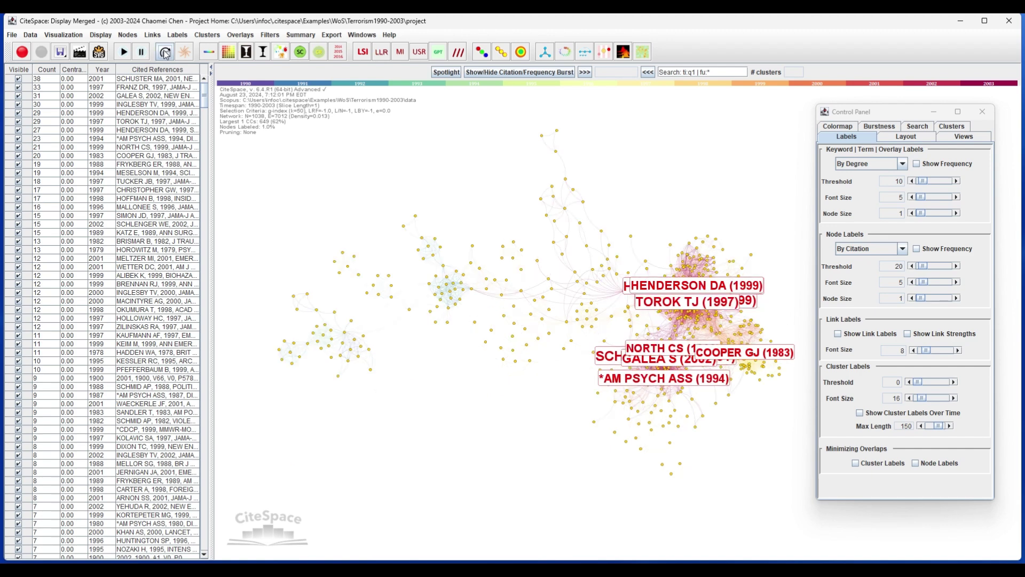
# Cluster with title-based labels, optimize the cluster layout, and show cluster dependency arcs
pyautogui.click(282, 52)
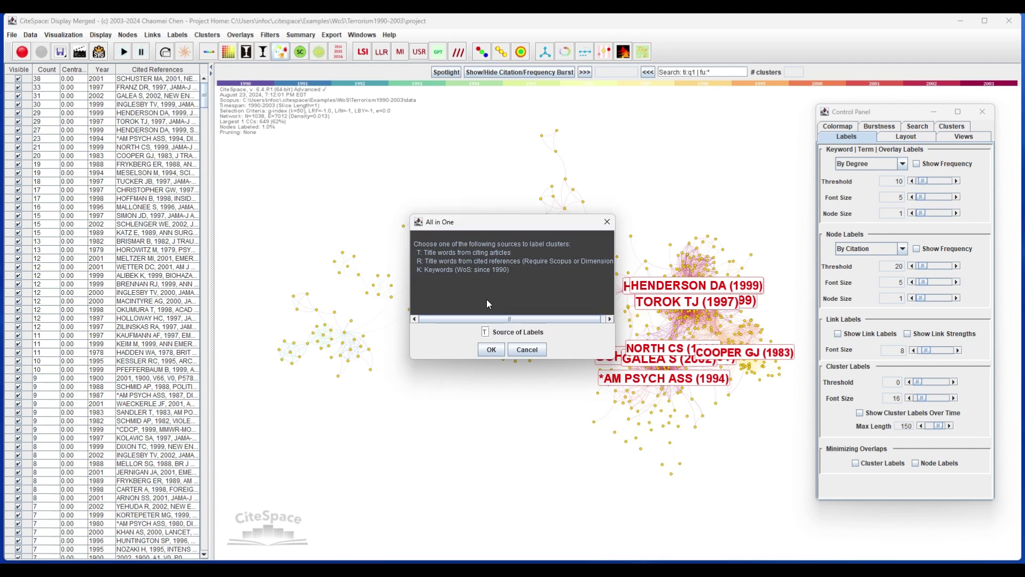
pyautogui.click(490, 349)
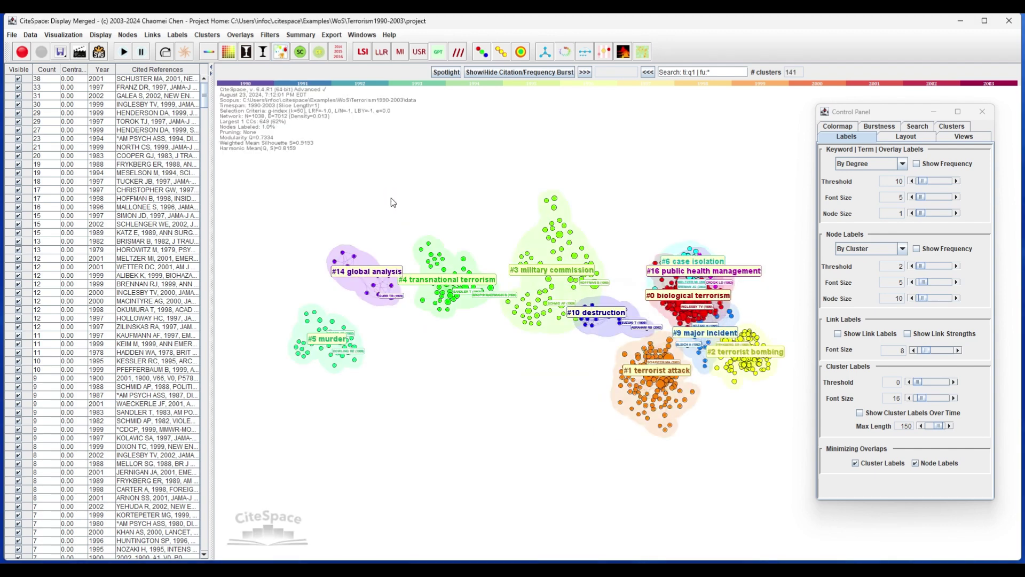
pyautogui.click(207, 36)
pyautogui.click(264, 132)
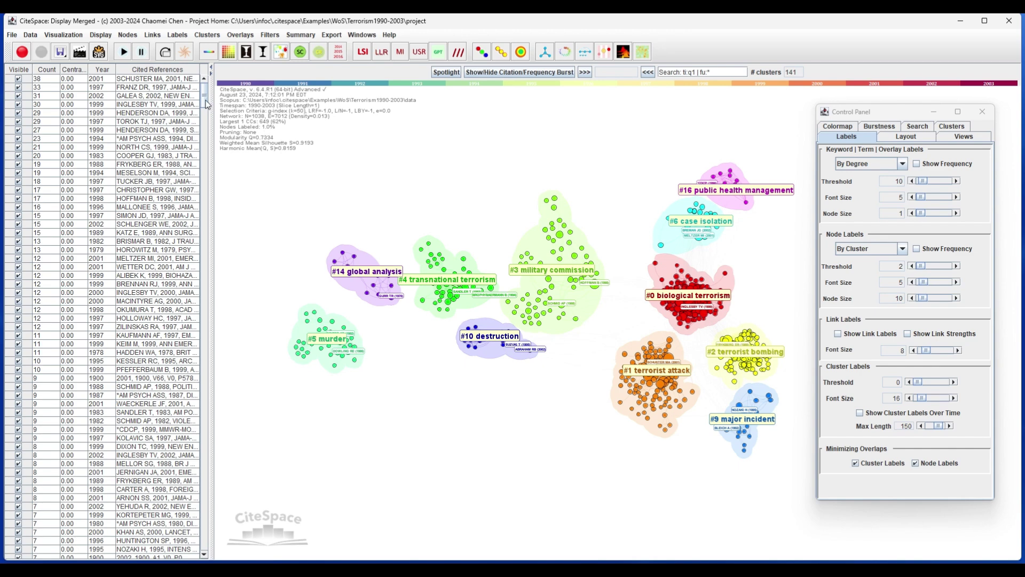
pyautogui.click(207, 35)
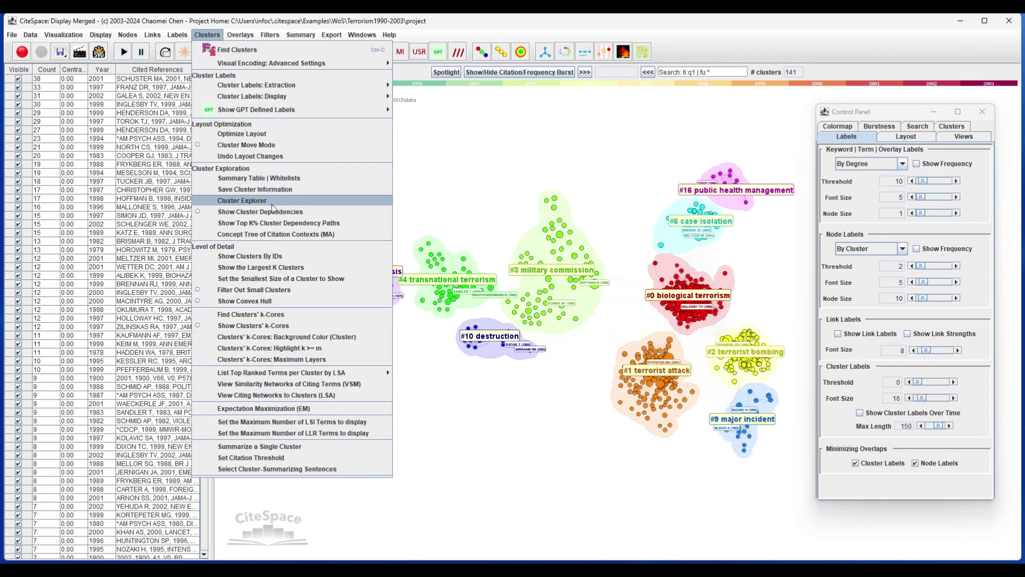
pyautogui.click(277, 223)
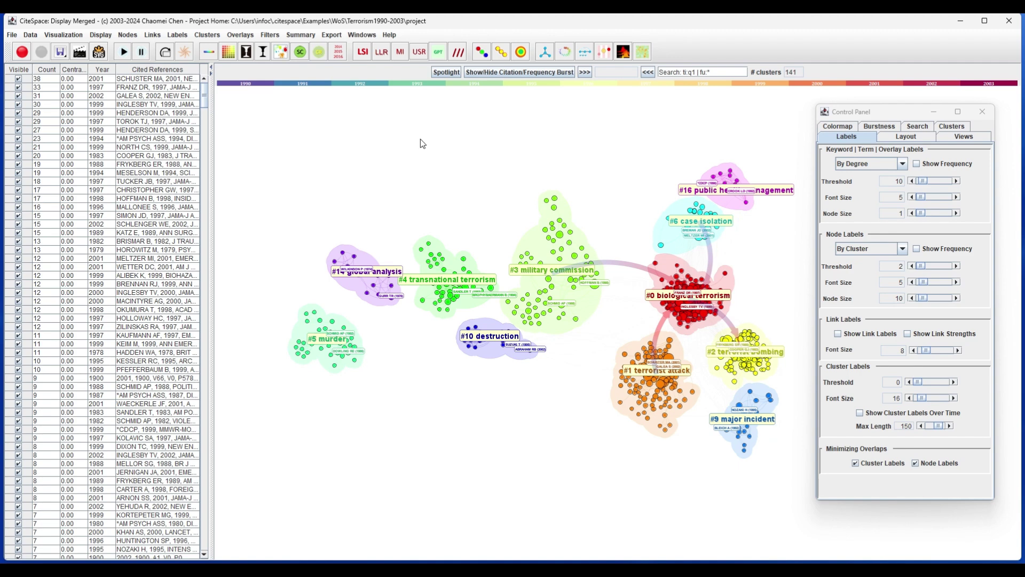
# Save the clustered network as viz.json and as a PNG image
pyautogui.click(60, 52)
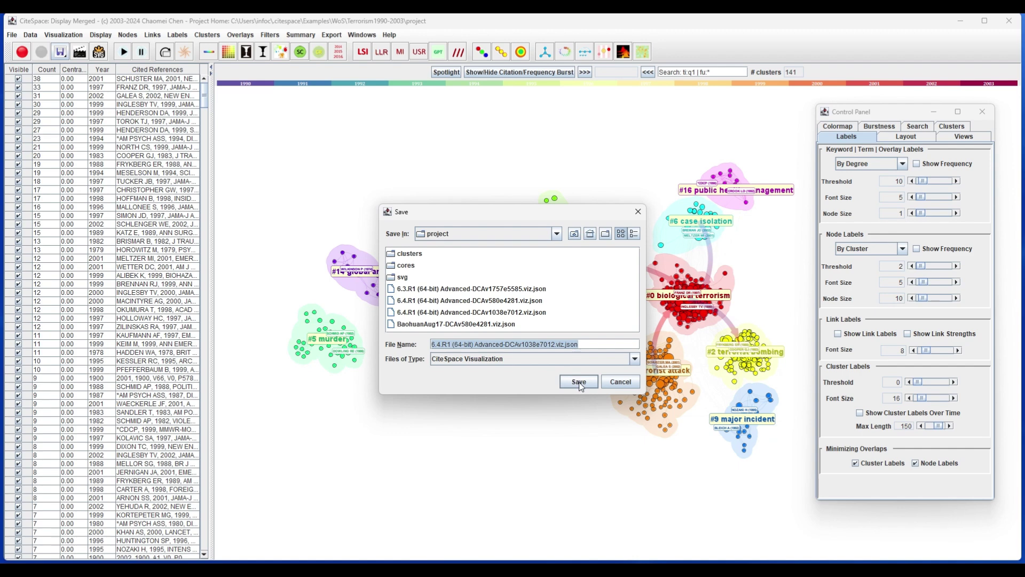
pyautogui.click(579, 383)
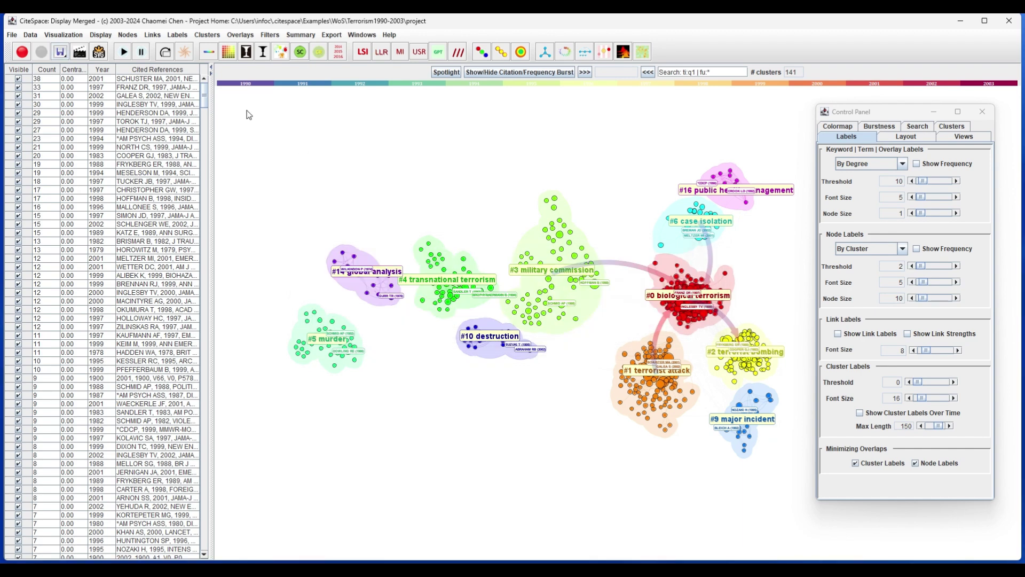
pyautogui.click(79, 52)
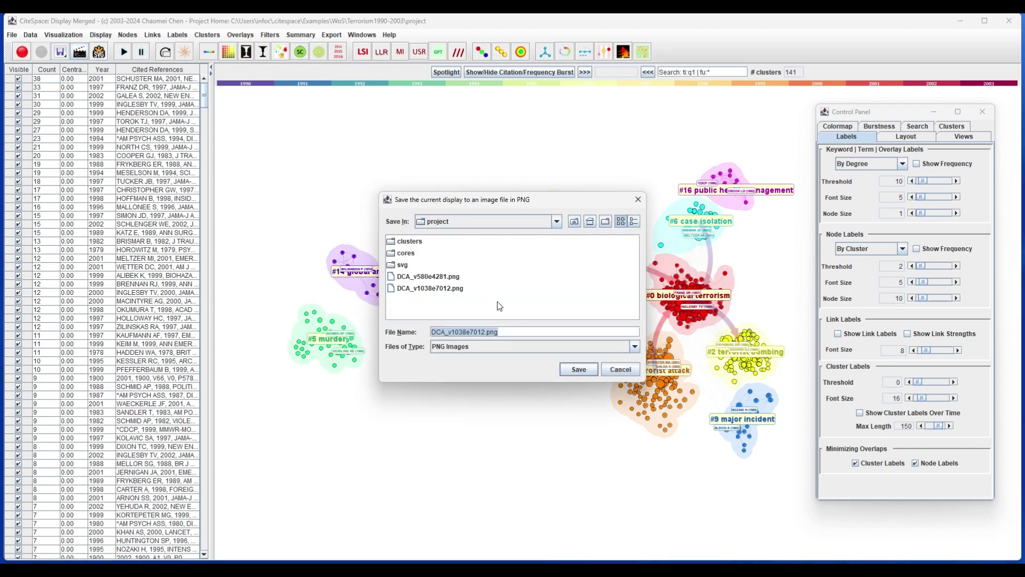
pyautogui.click(580, 369)
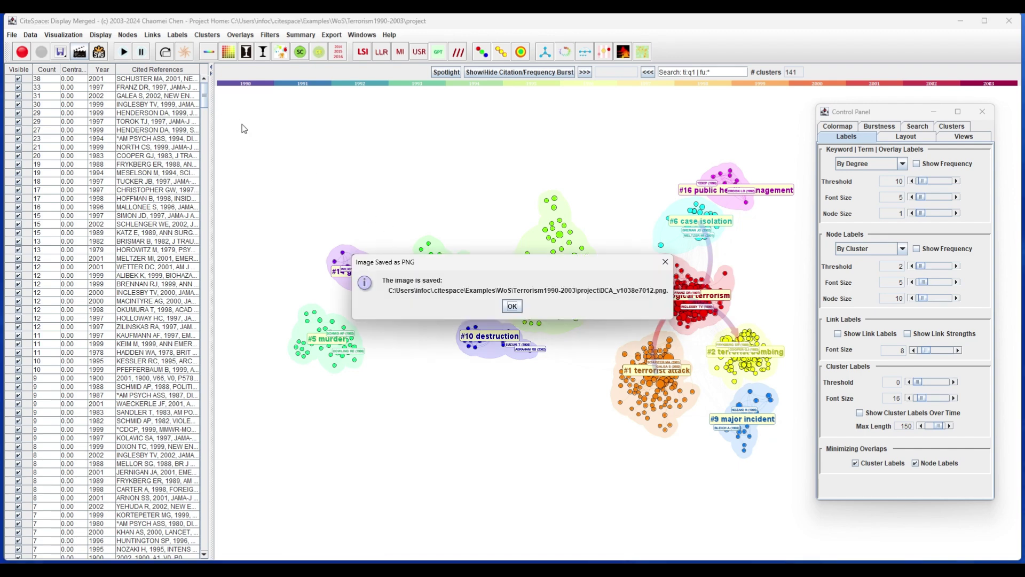
pyautogui.click(512, 306)
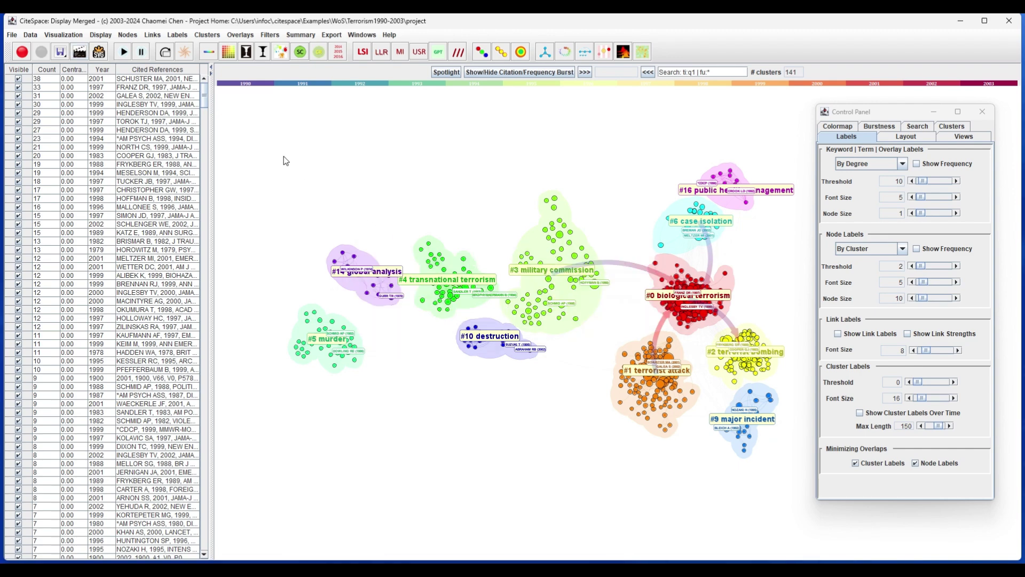
# Export a black-background Surprise-style SVG, view it in Edge, then close it
pyautogui.click(99, 52)
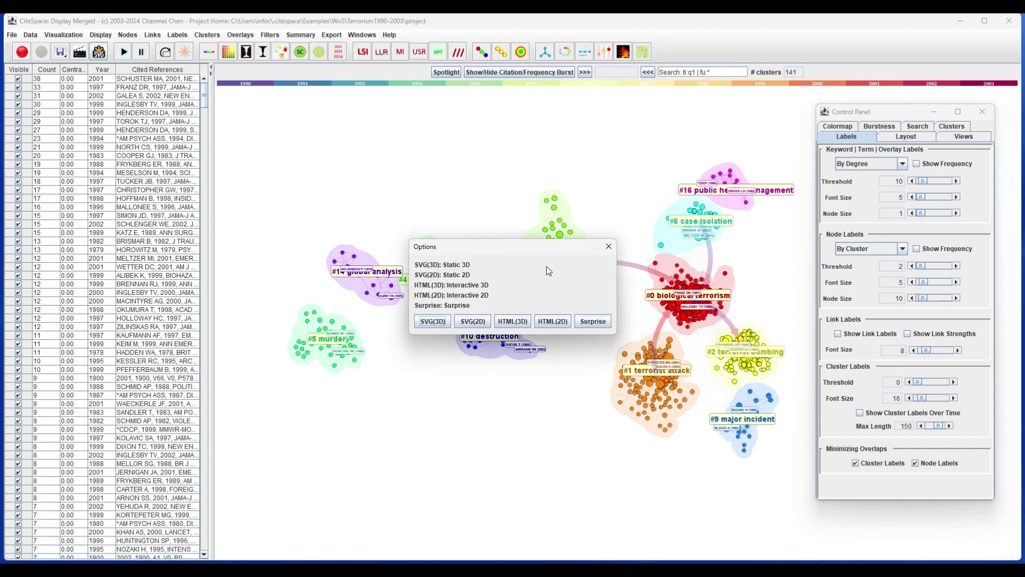
pyautogui.click(593, 321)
pyautogui.click(485, 303)
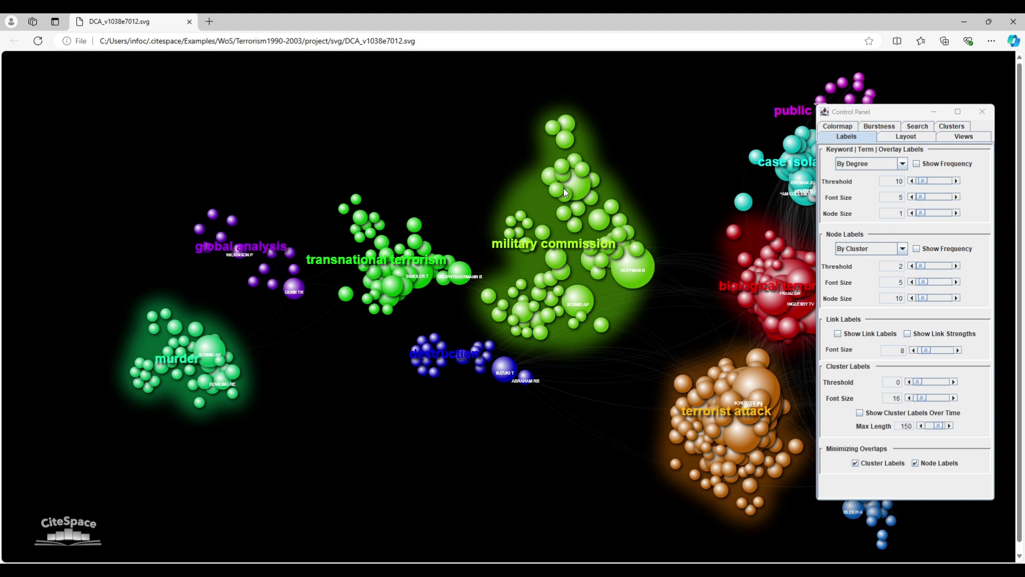
pyautogui.click(933, 111)
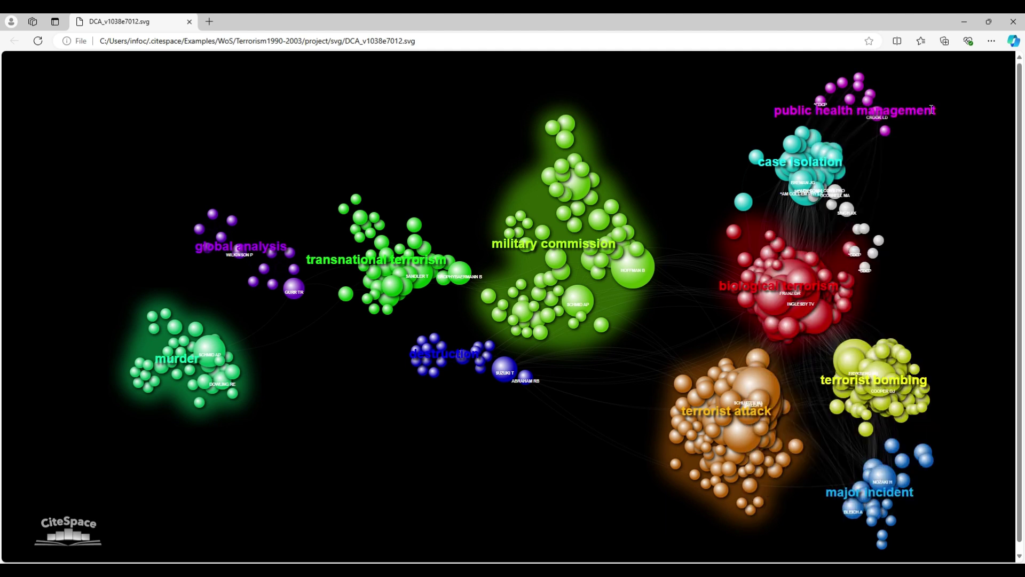
pyautogui.click(1011, 22)
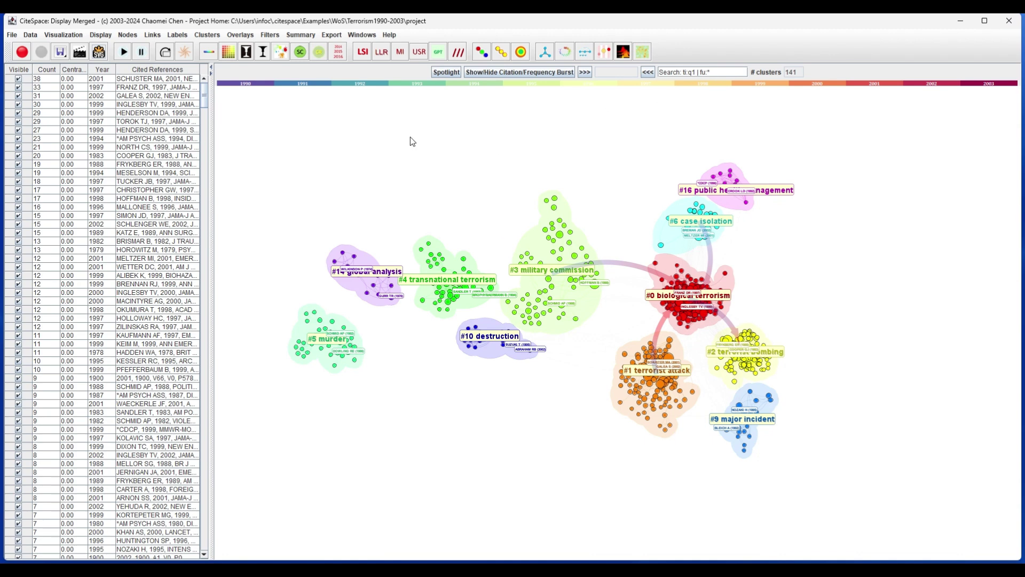
# Relabel clusters with GPT names like 'Bioterrorism Preparedness and Response', then view the landscape
pyautogui.click(439, 52)
pyautogui.click(667, 573)
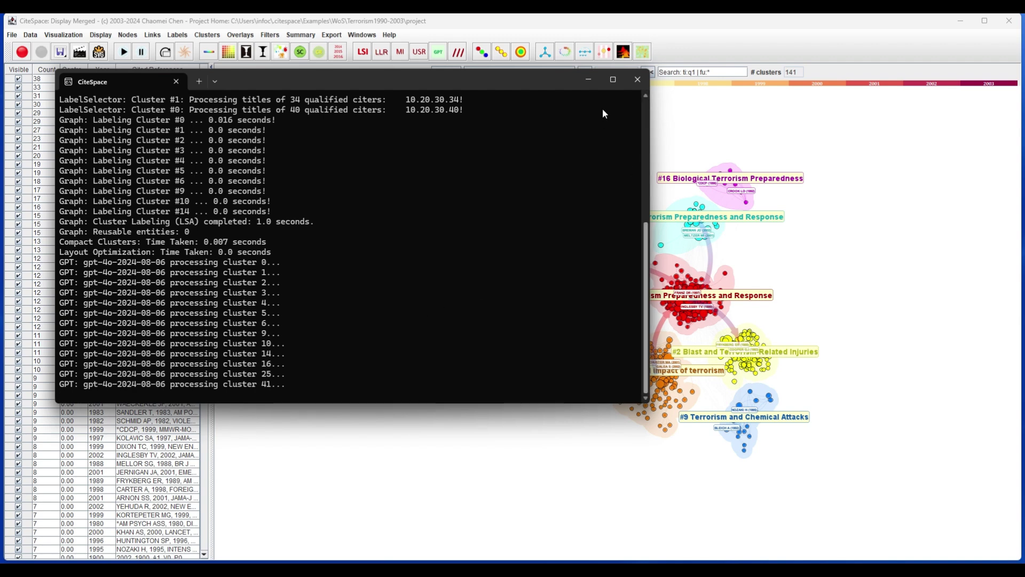
pyautogui.click(589, 78)
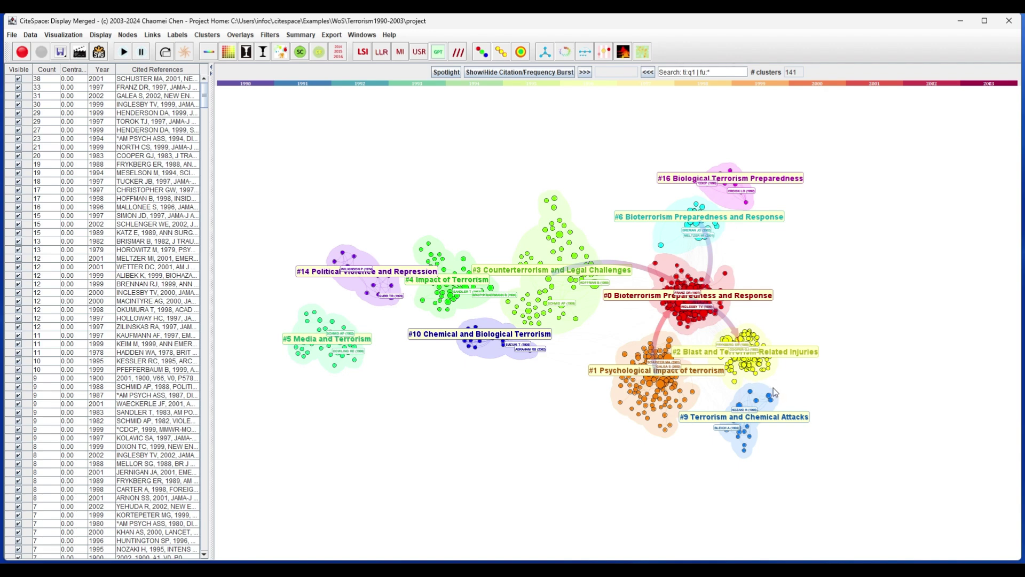
pyautogui.click(623, 51)
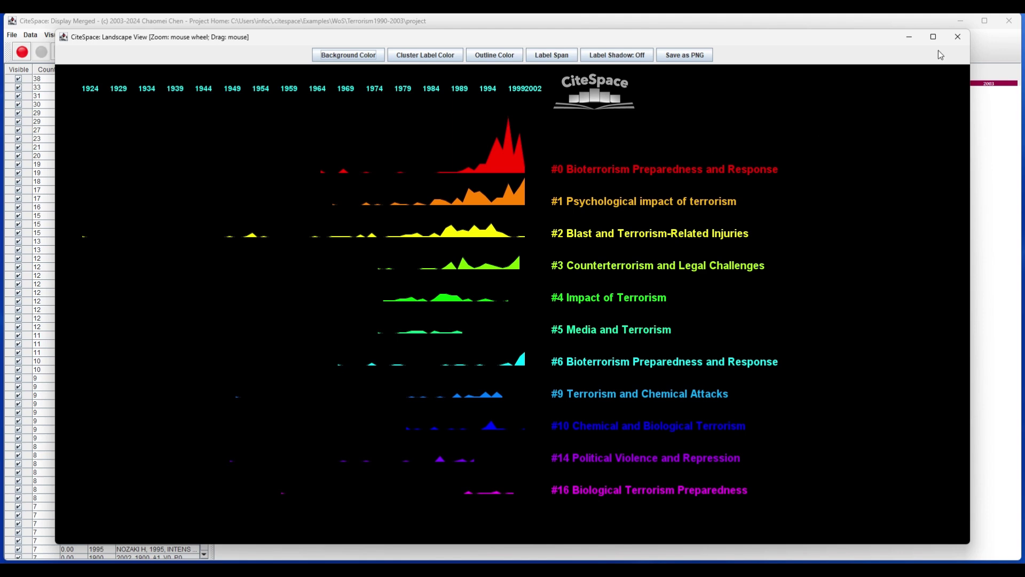
pyautogui.click(955, 40)
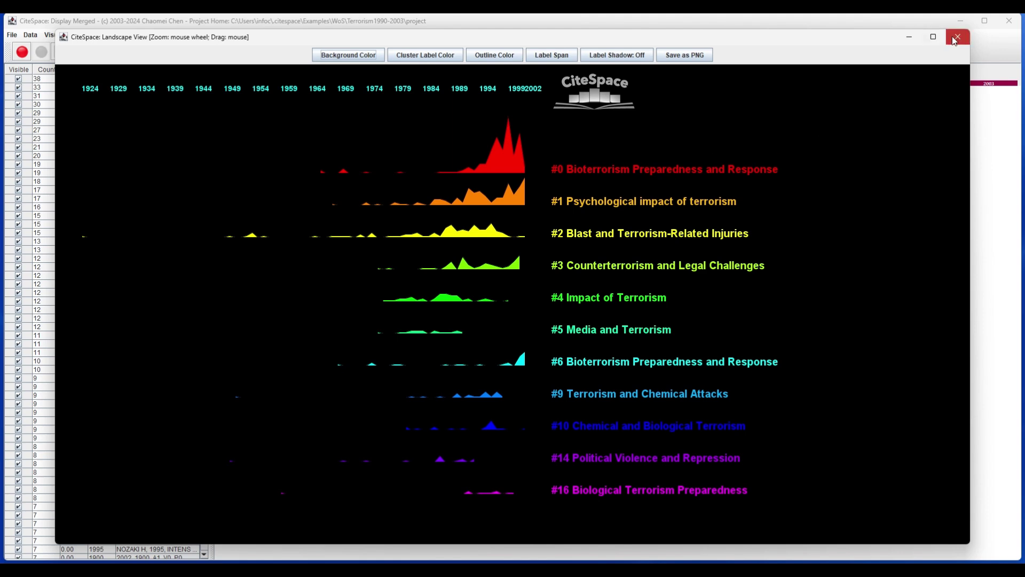